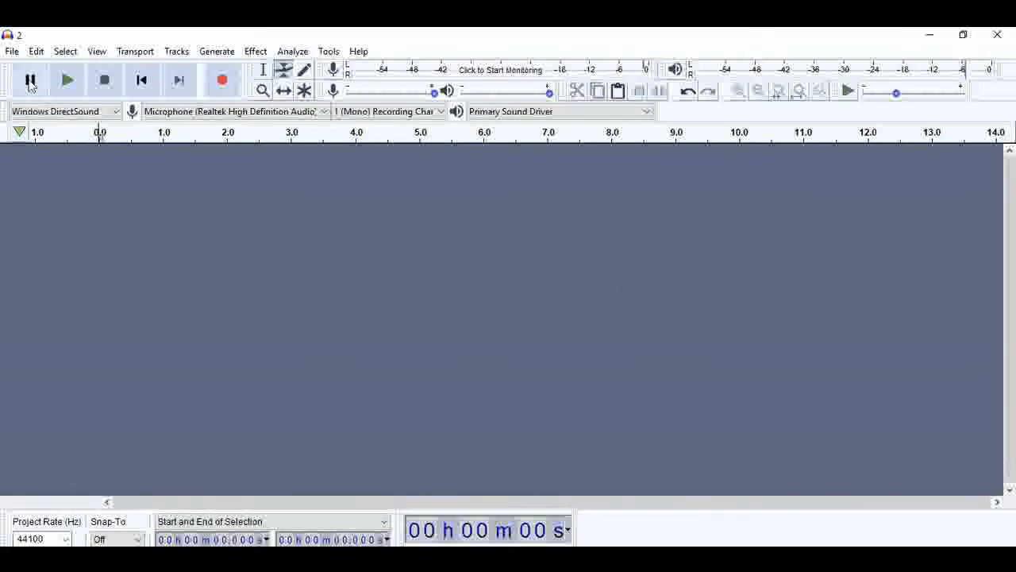
Import the audio file starting with "Country_Gentle" from the Youtube Video Uploads folder into the project.
left_click(14, 53)
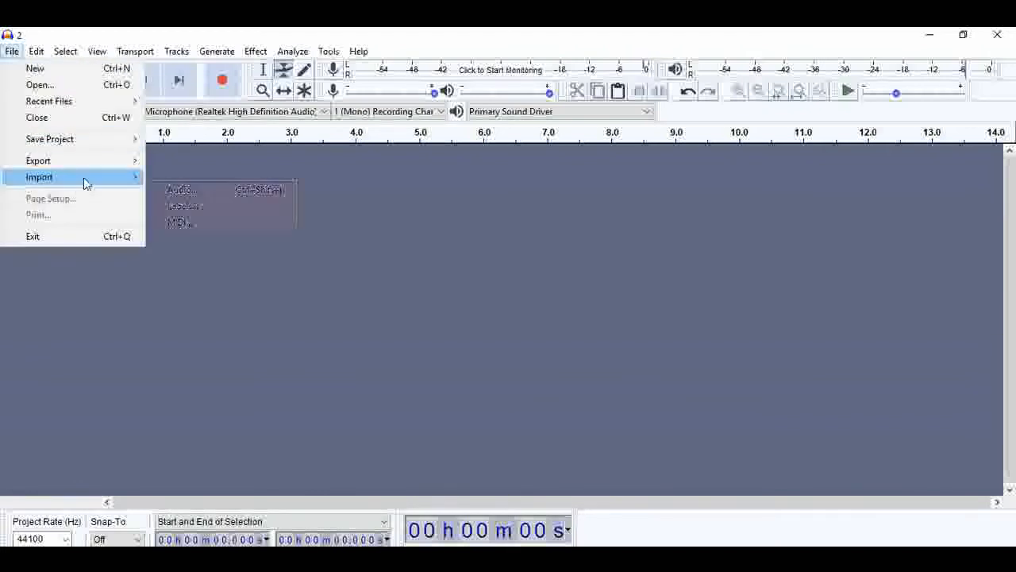
mouse_move(90, 182)
left_click(171, 177)
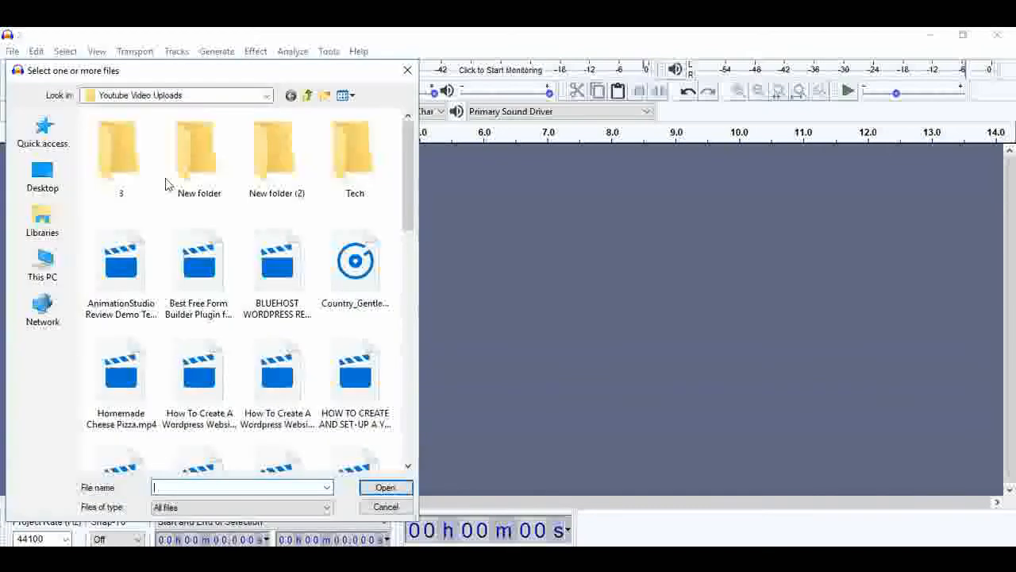
left_click(365, 276)
left_click(385, 487)
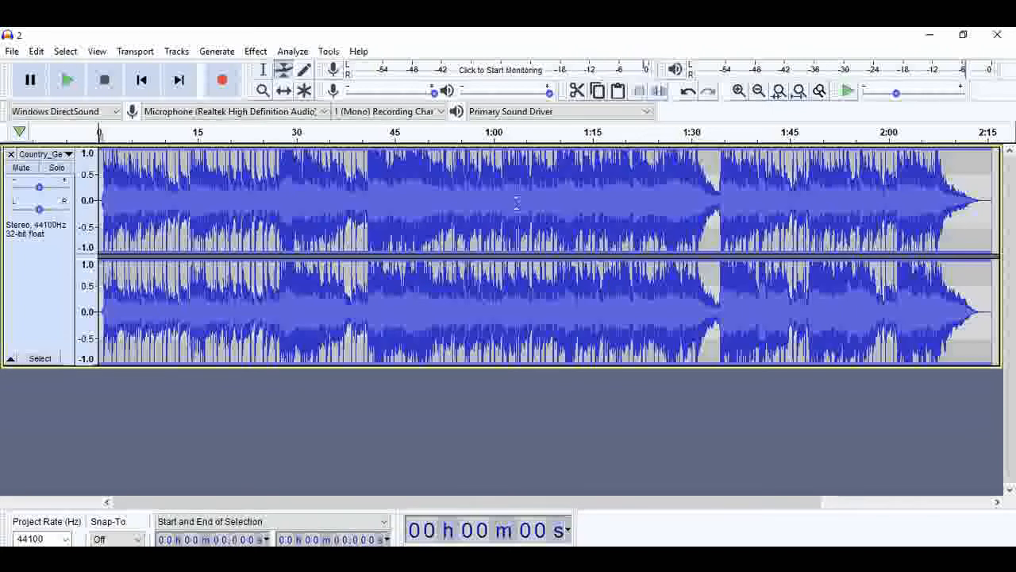
Use the Envelope tool to lower the whole track's volume to about 0.45, and play back its opening.
left_click(282, 70)
left_click_drag(184, 156, 186, 172)
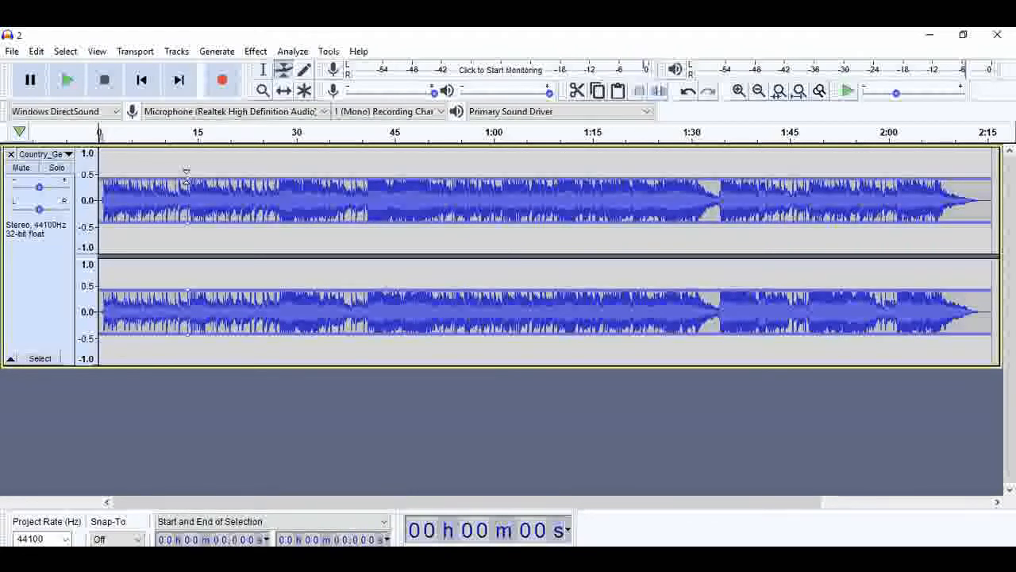
left_click(67, 83)
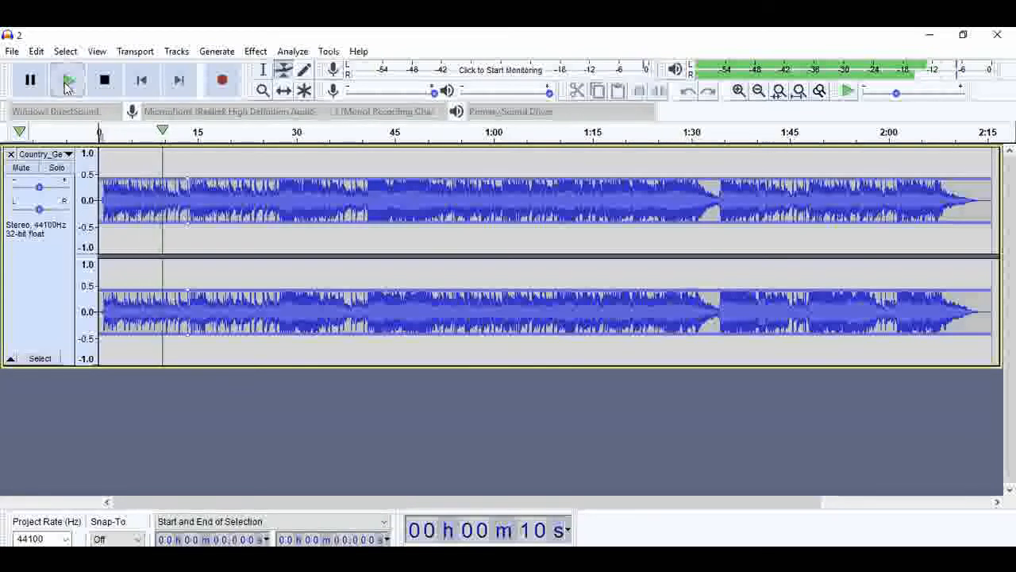
left_click(67, 82)
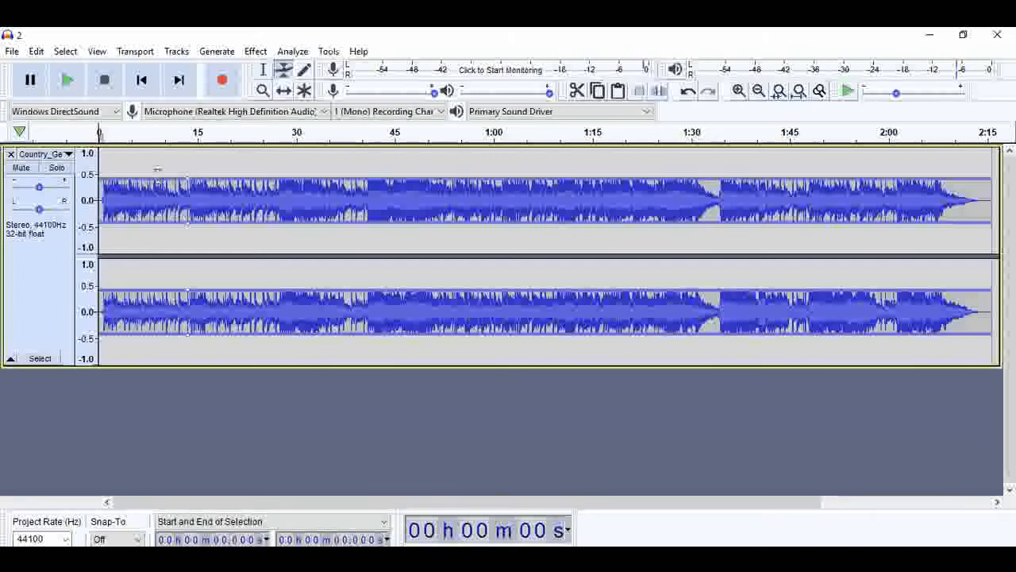
Lower the envelope over the first 10 seconds to about 0.2, preview it, and reshape the rise at about 11 seconds.
left_click_drag(158, 168, 163, 184)
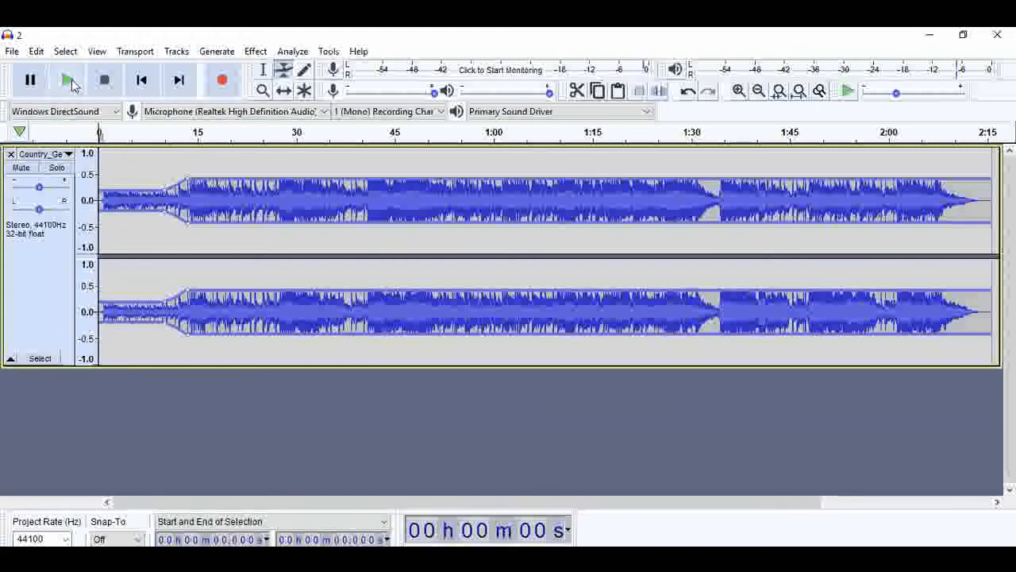
left_click(70, 82)
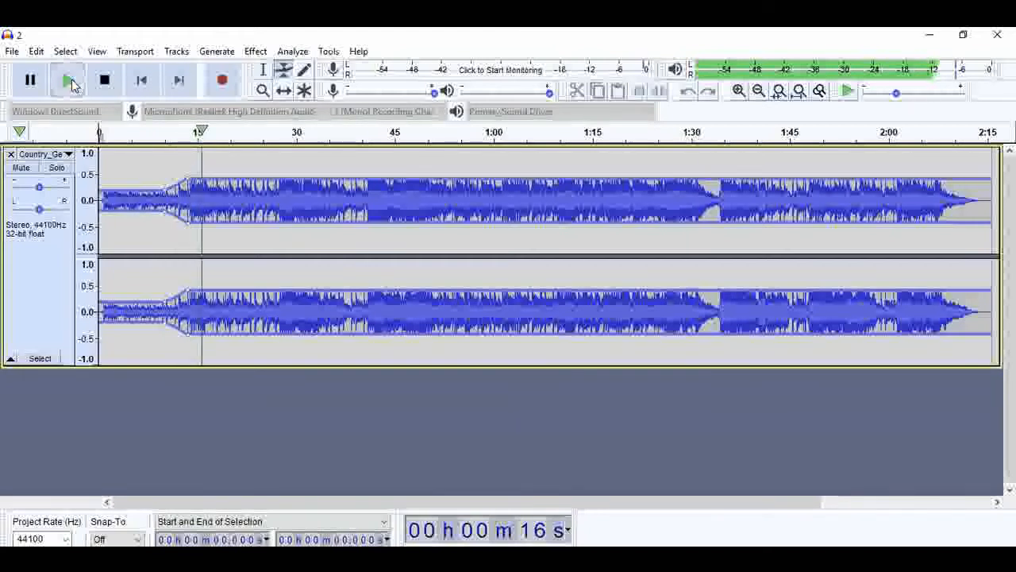
left_click(70, 84)
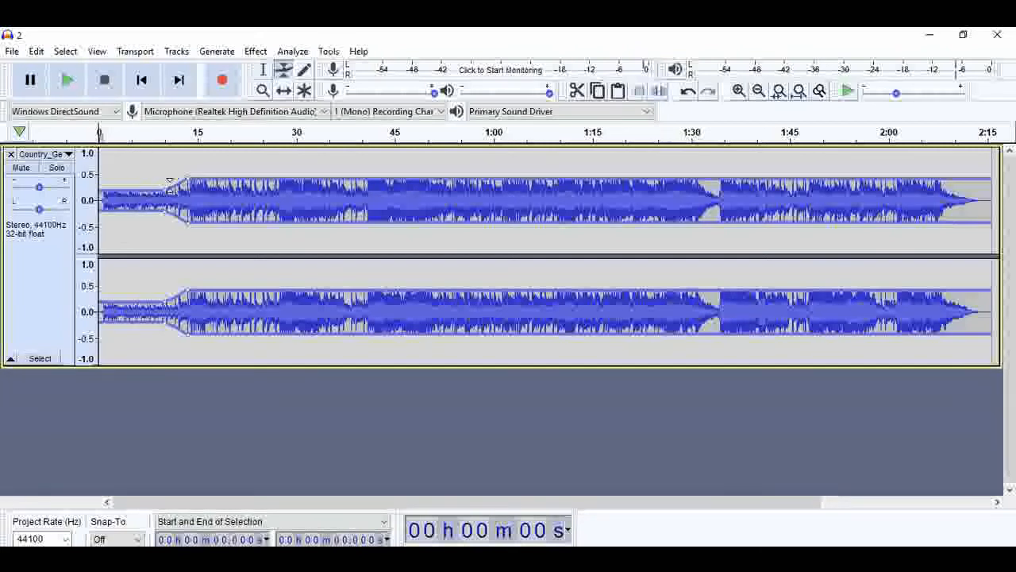
mouse_move(169, 181)
left_mouse_down()
mouse_move(203, 186)
mouse_move(174, 182)
left_mouse_up()
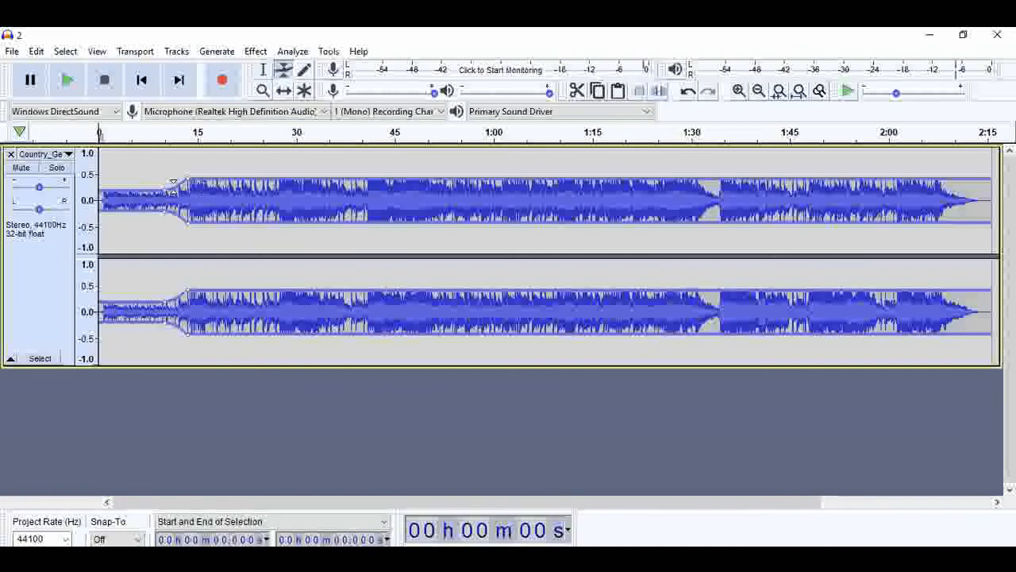
Cut the section from about 11 to 49 seconds out of the track, and undo the cut.
left_click(263, 70)
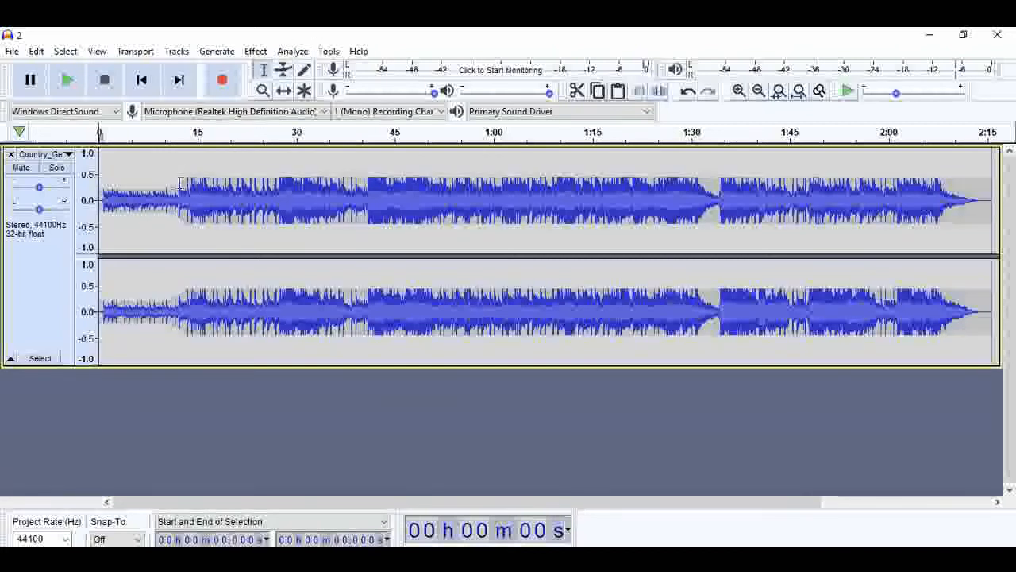
left_click_drag(171, 186, 422, 220)
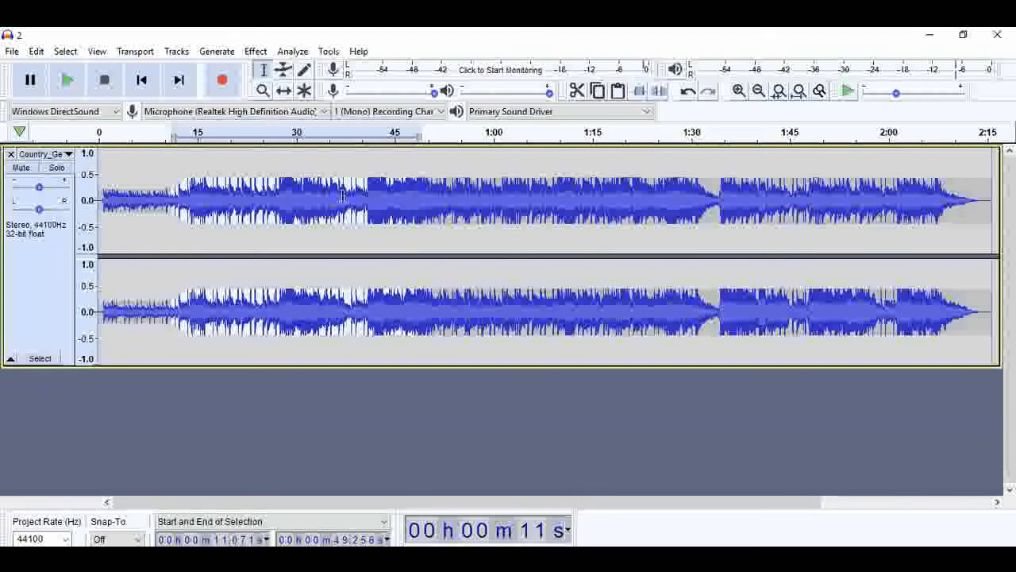
left_click(577, 92)
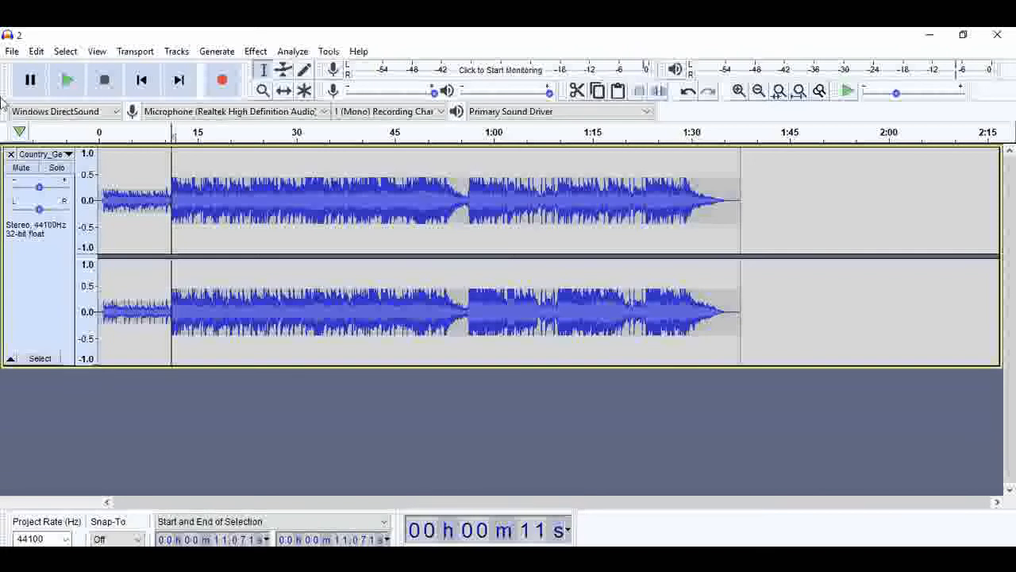
left_click(46, 56)
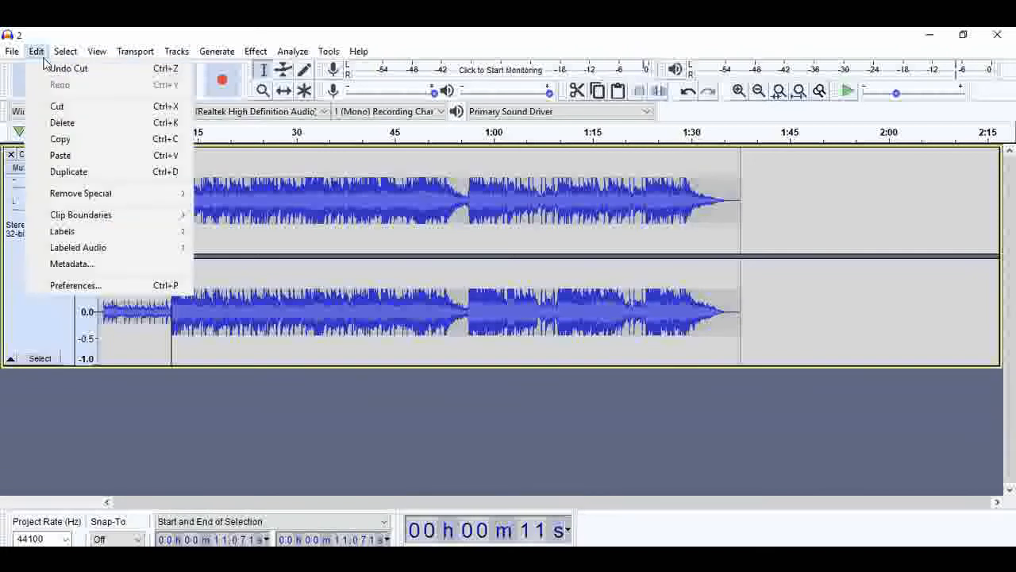
left_click(52, 70)
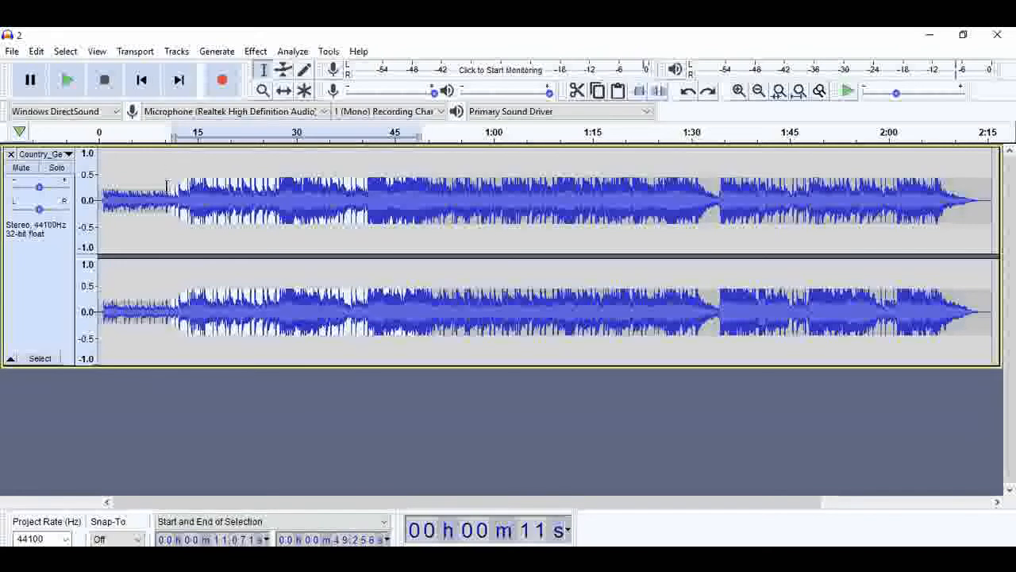
Copy the quiet opening from about 1 to 11 seconds and paste it near the track's end at about 2:10.
left_click(220, 177)
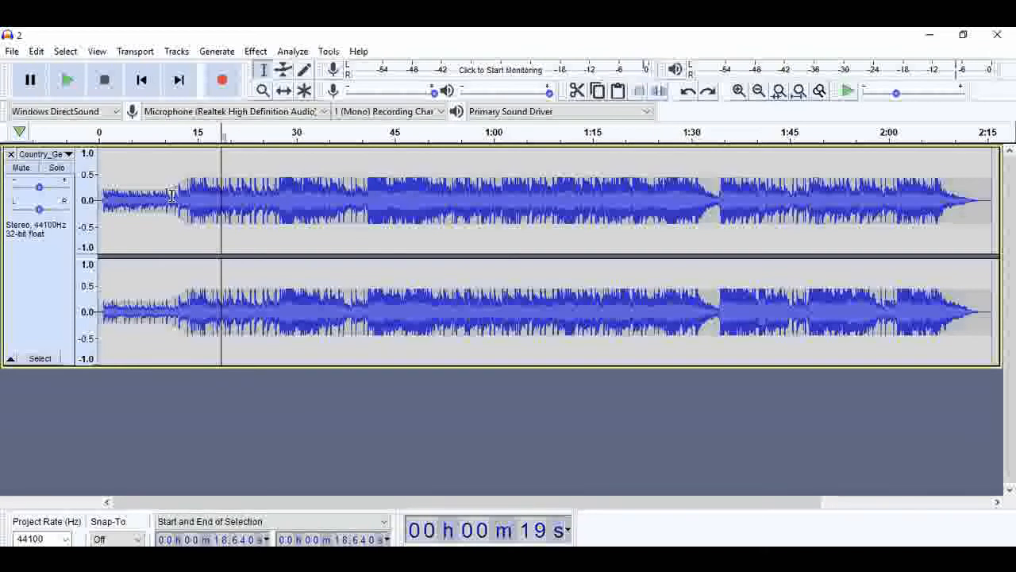
left_click_drag(171, 196, 105, 197)
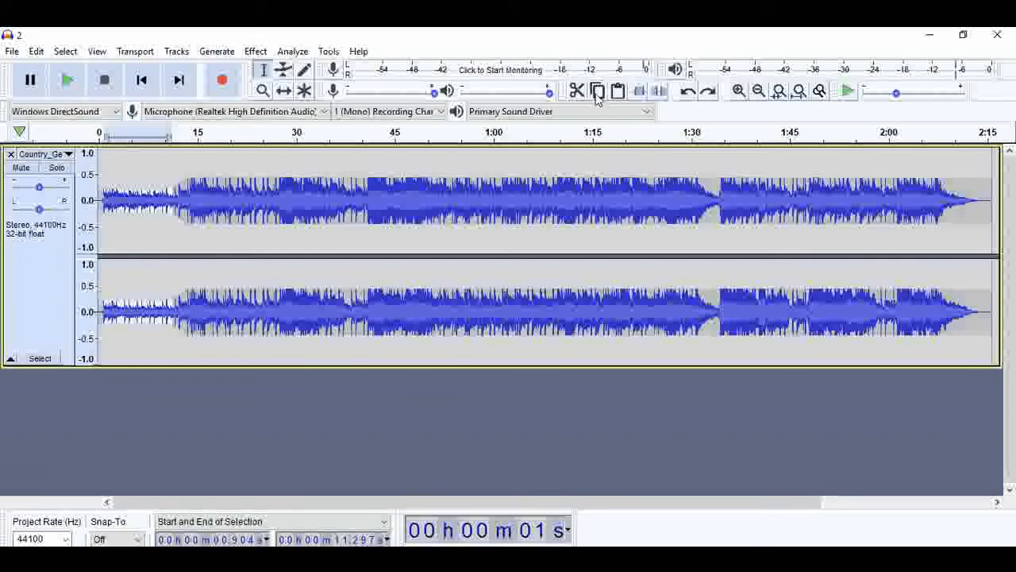
left_click(955, 187)
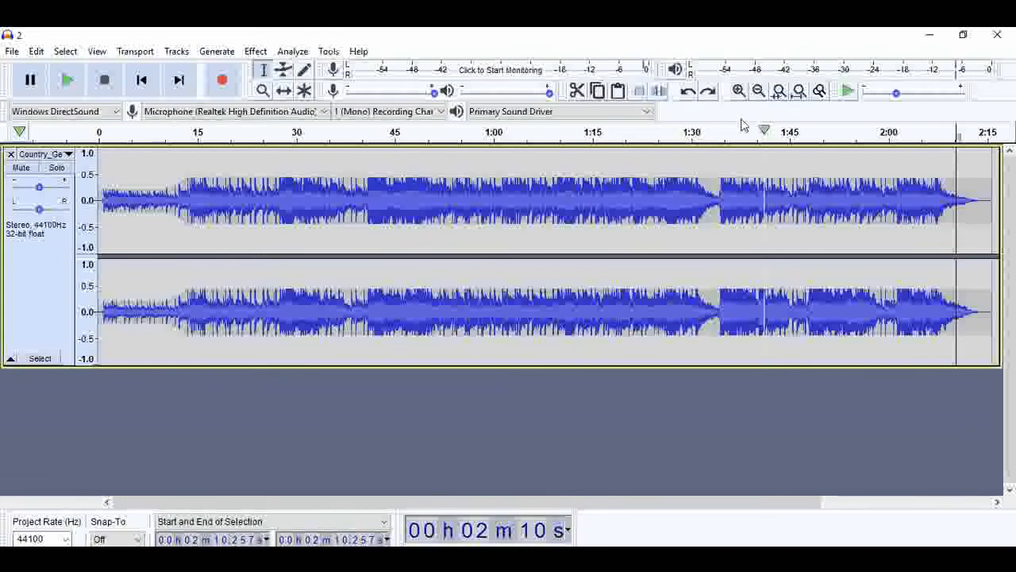
left_click(618, 91)
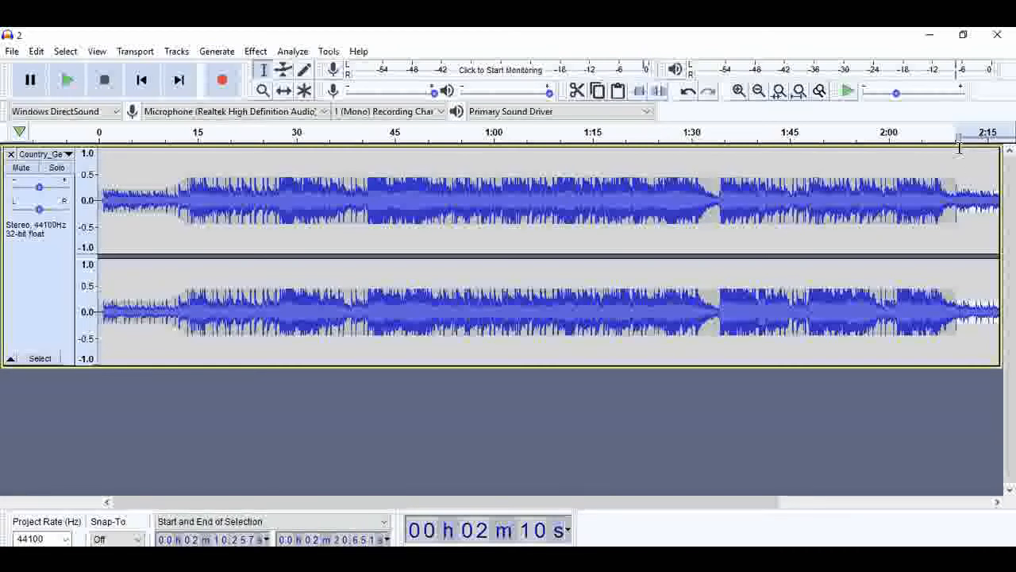
Play back the pasted section from about 2:11.
left_click(960, 148)
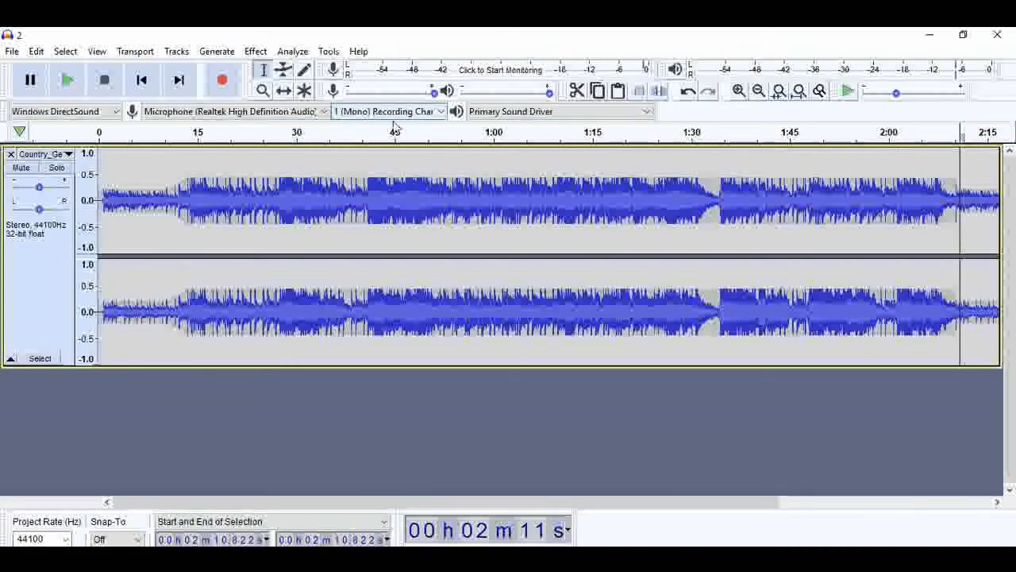
left_click(67, 82)
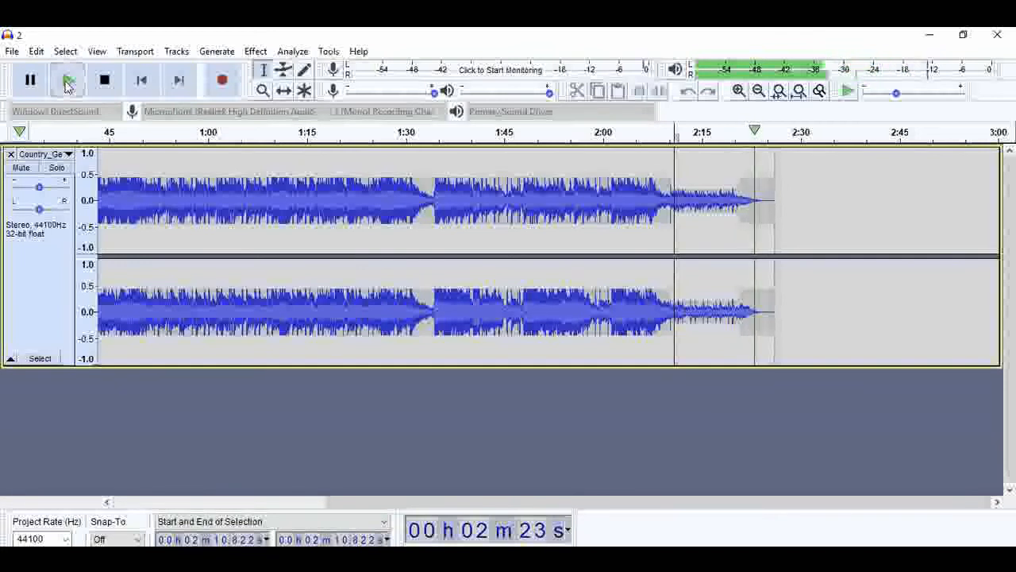
left_click(68, 81)
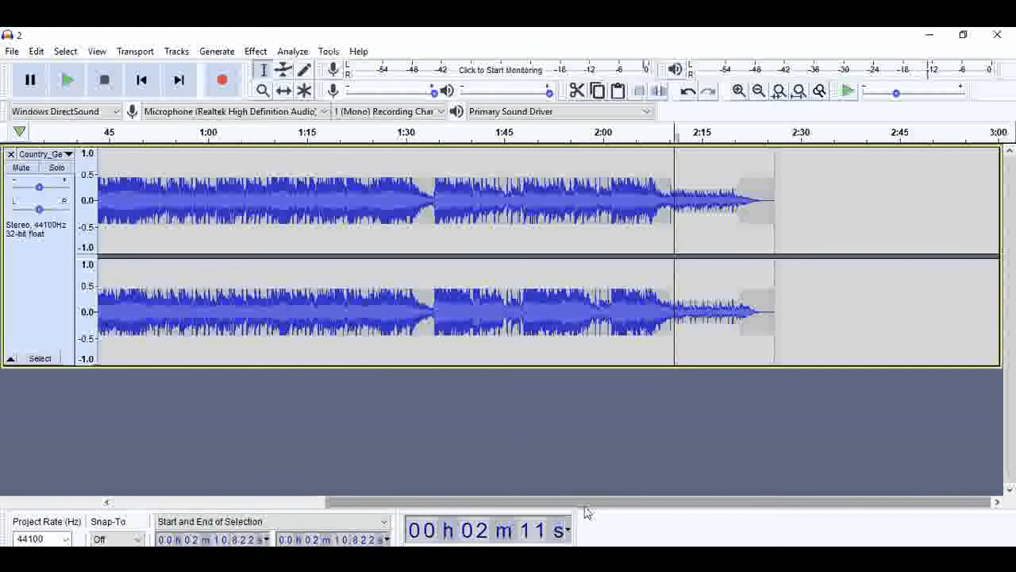
Copy the first 11 seconds, and paste them at about 1:01 and over the section from about 1:16 to 1:44.
left_click_drag(548, 512, 329, 499)
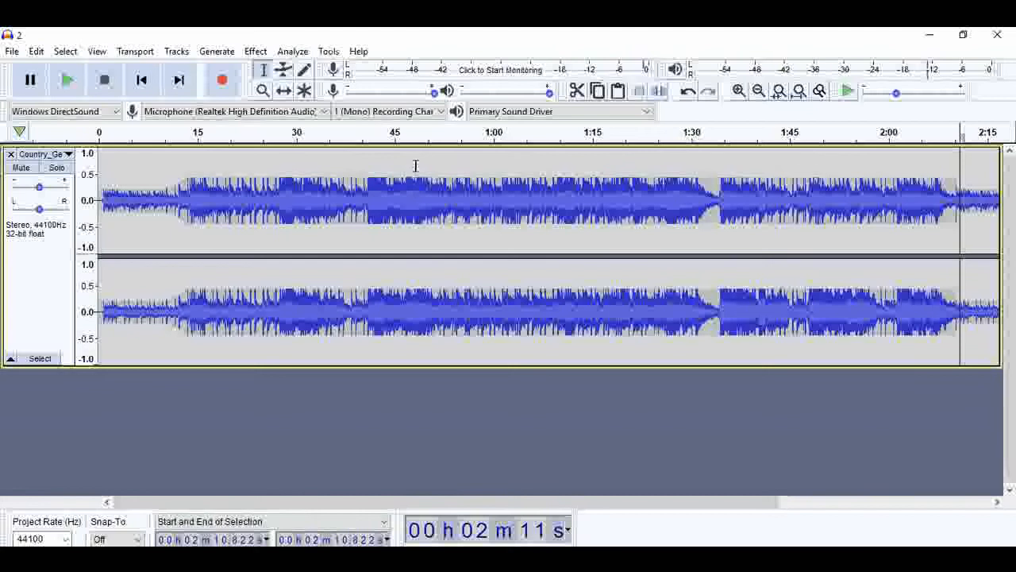
left_click_drag(171, 199, 92, 200)
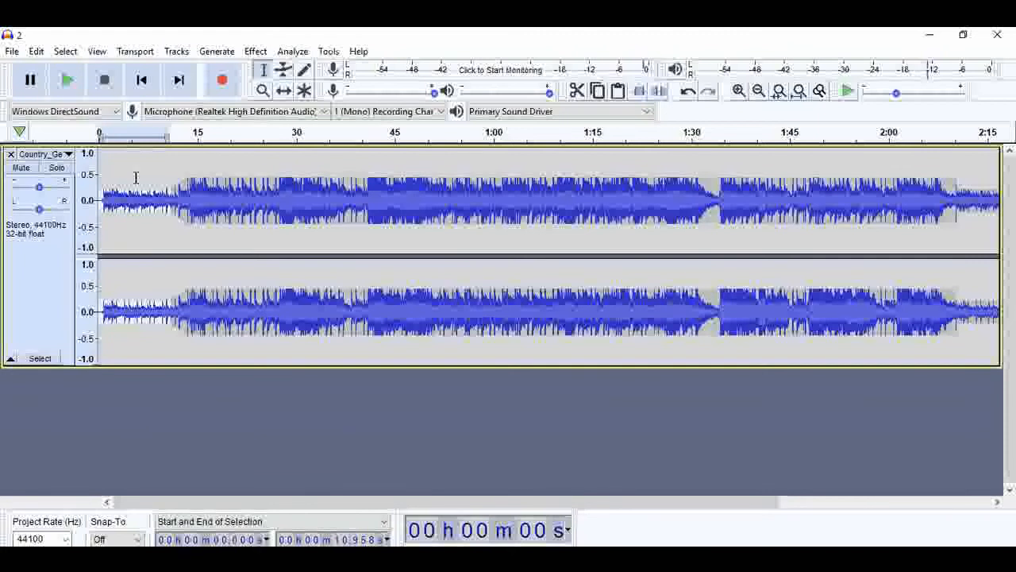
left_click(600, 99)
left_click(499, 188)
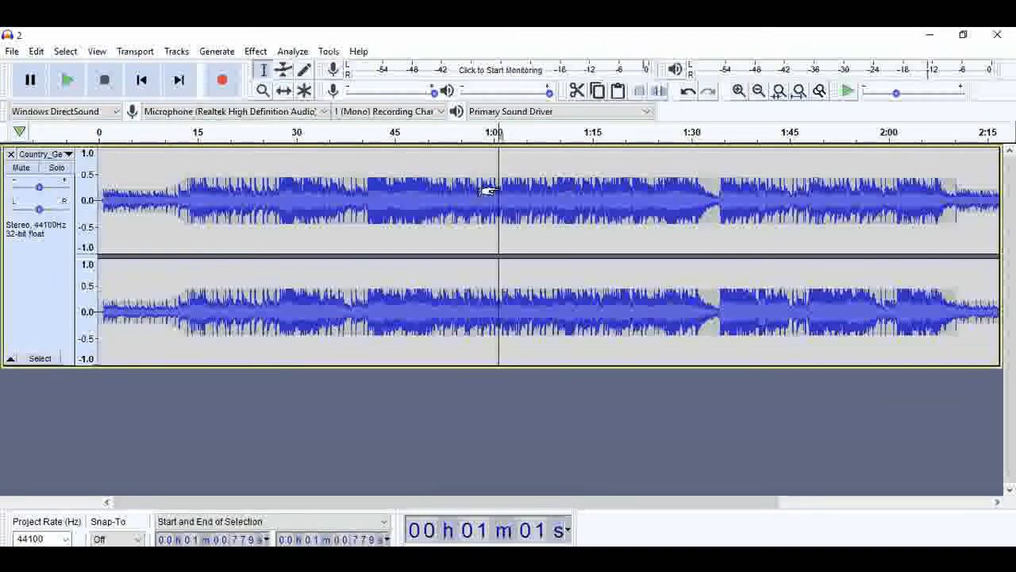
left_click(619, 92)
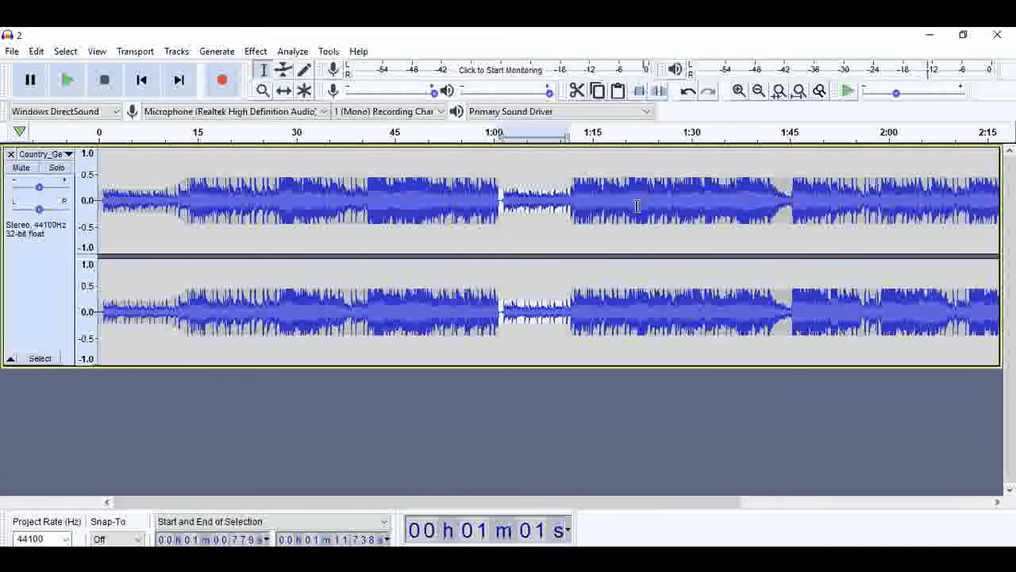
left_click_drag(603, 181, 782, 201)
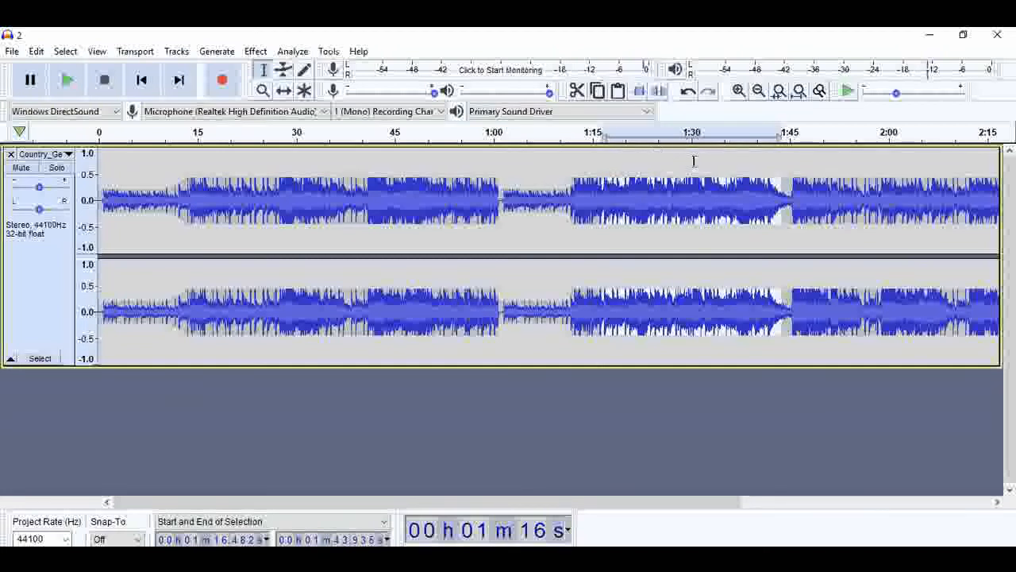
left_click(620, 94)
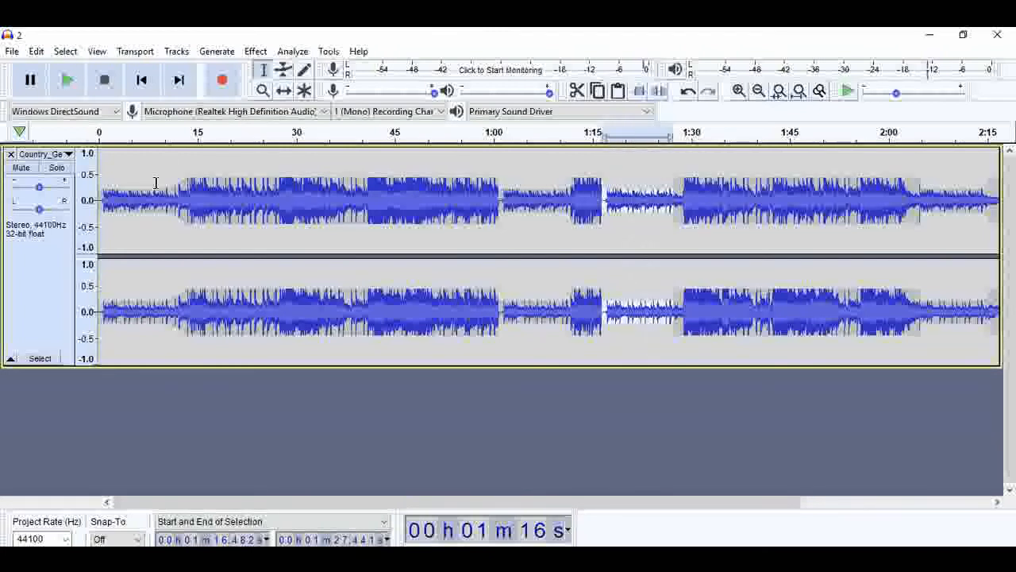
Delete all audio from about 1:01 to the end of the track.
left_click(37, 51)
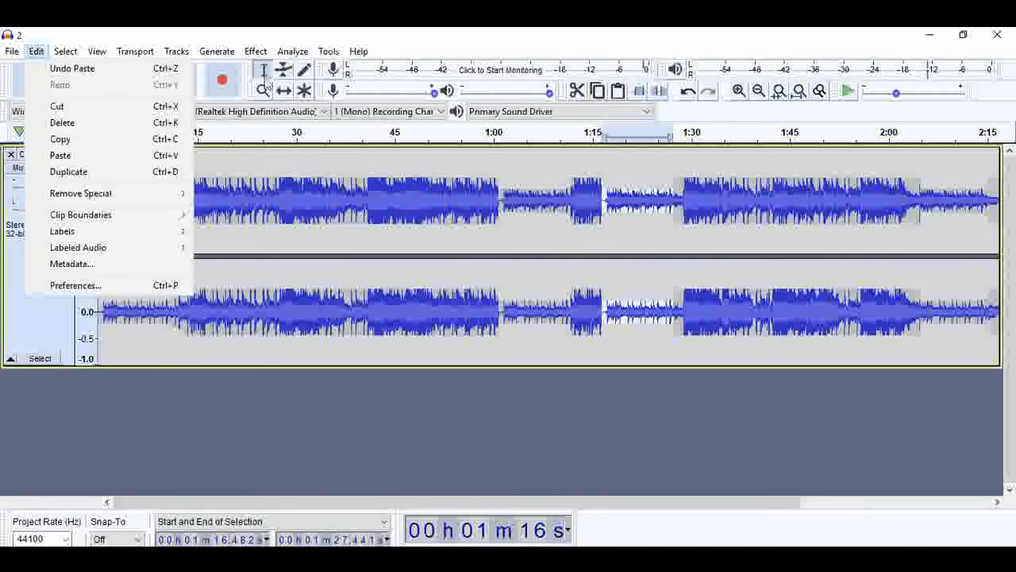
left_click(267, 81)
left_click_drag(498, 177, 1014, 309)
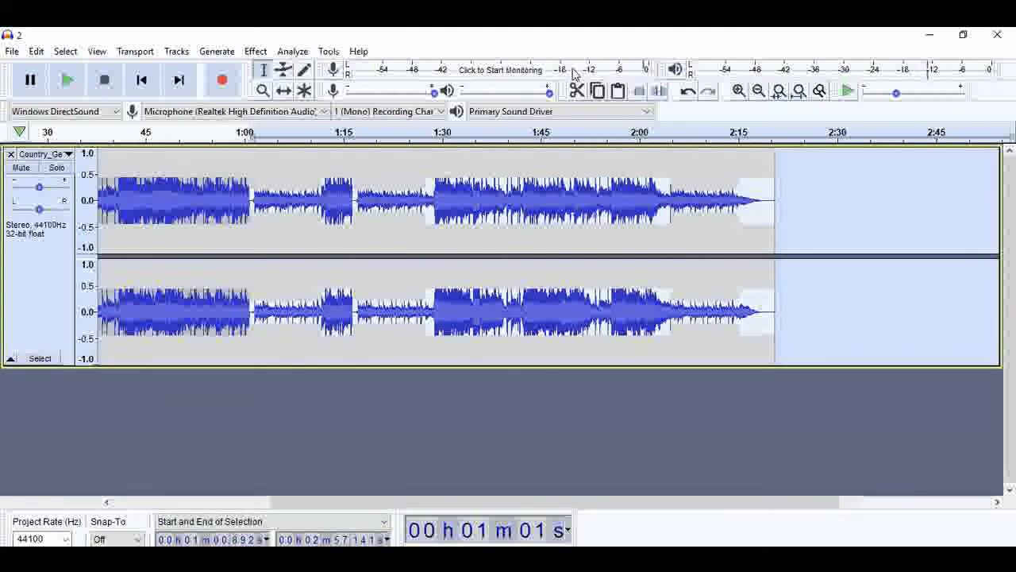
key("Delete")
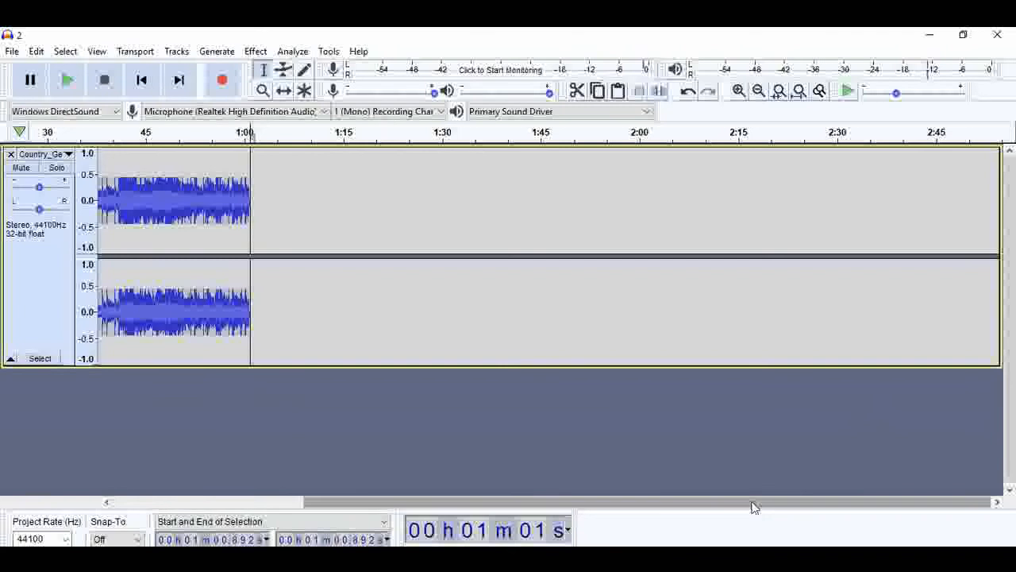
Trim away everything outside the section from about 41 to 46 seconds, and undo the trim.
left_click_drag(730, 504, 512, 512)
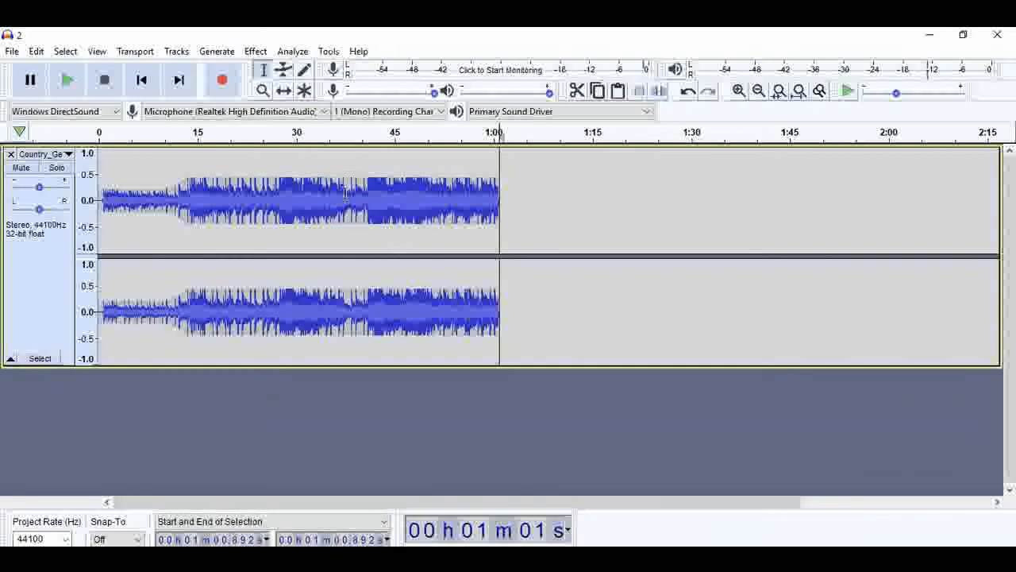
left_click_drag(366, 189, 398, 198)
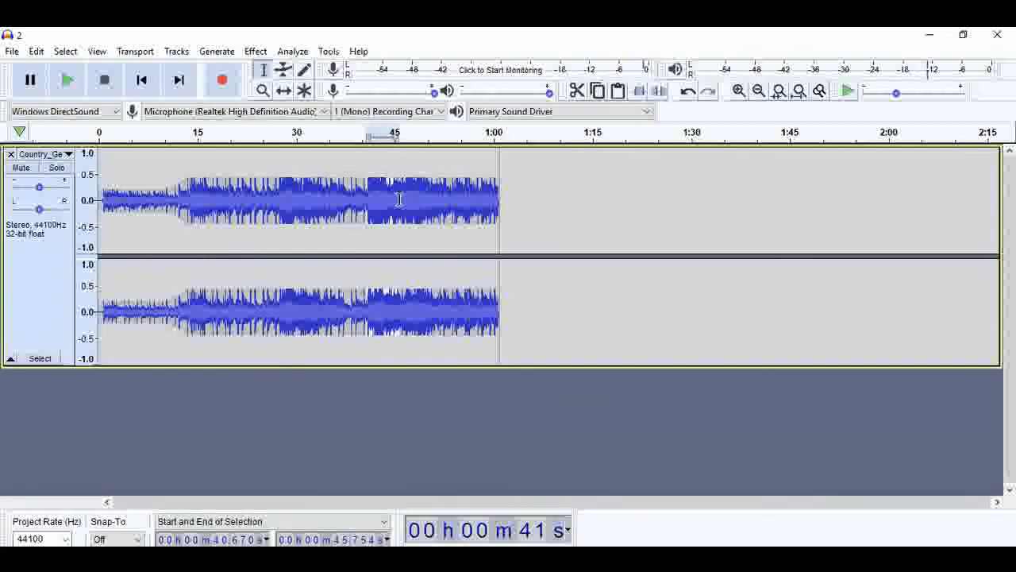
left_click(639, 91)
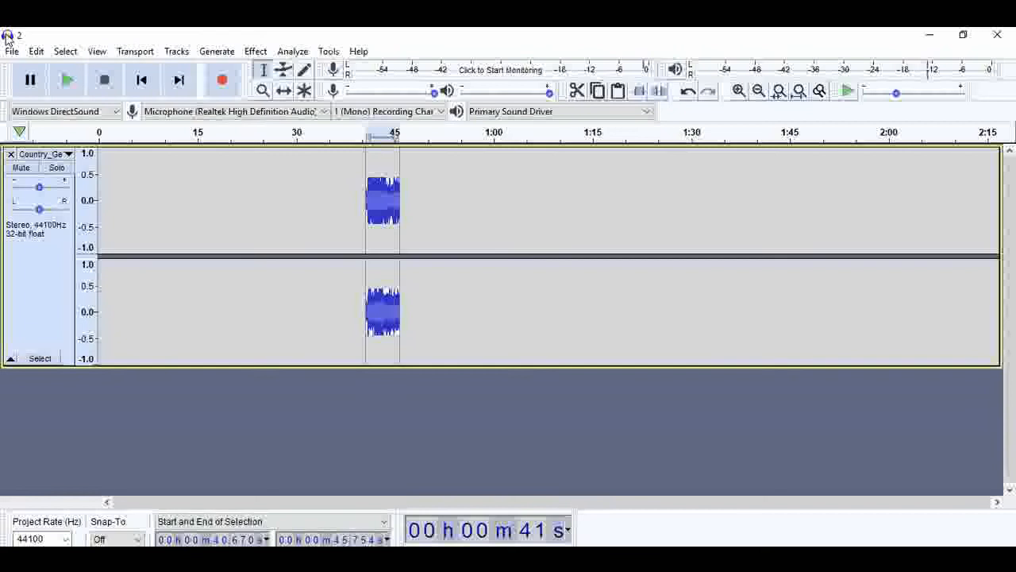
key("ctrl+z")
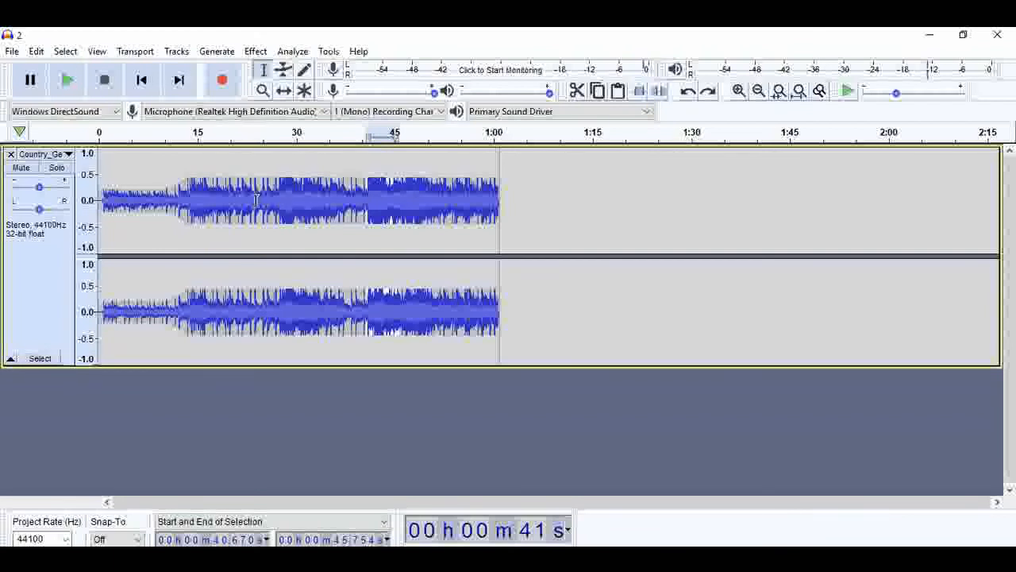
Silence the audio from about 22 to 42 seconds, from about 53 seconds to the track's end, and over the first 8 seconds.
left_click_drag(241, 200, 372, 202)
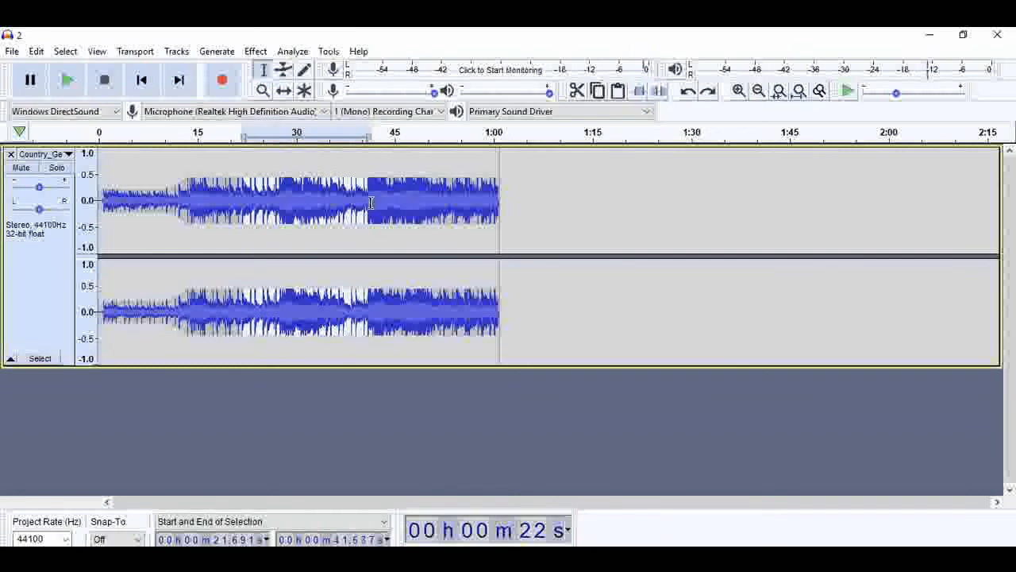
left_click(660, 92)
left_click_drag(450, 195, 572, 204)
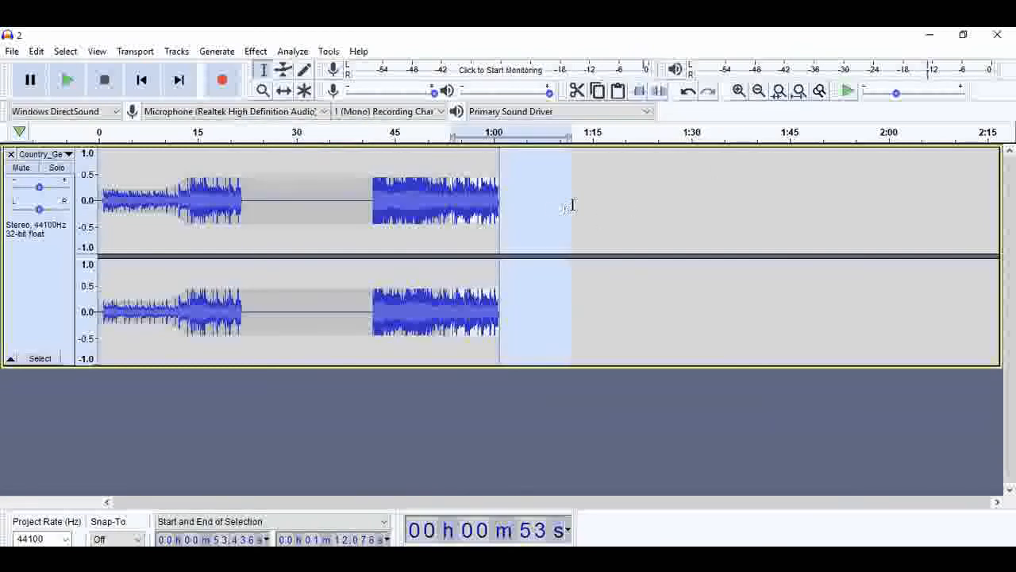
left_click(659, 91)
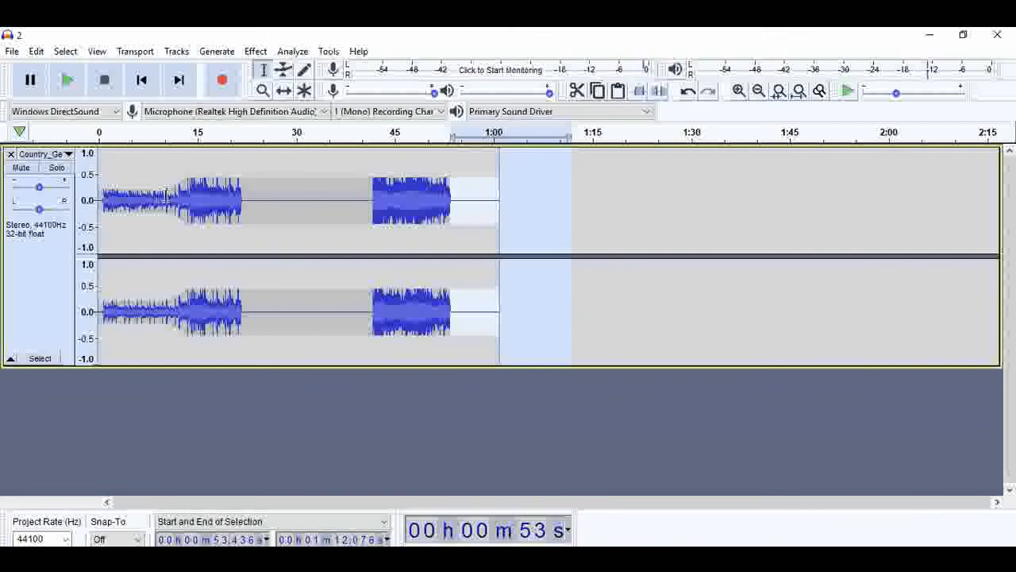
left_click_drag(151, 197, 92, 198)
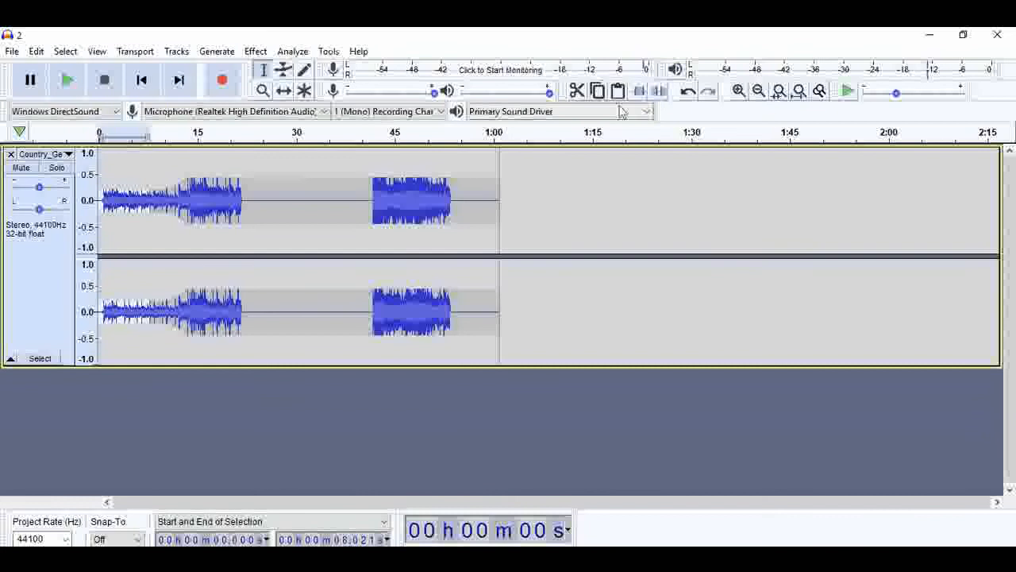
left_click(659, 91)
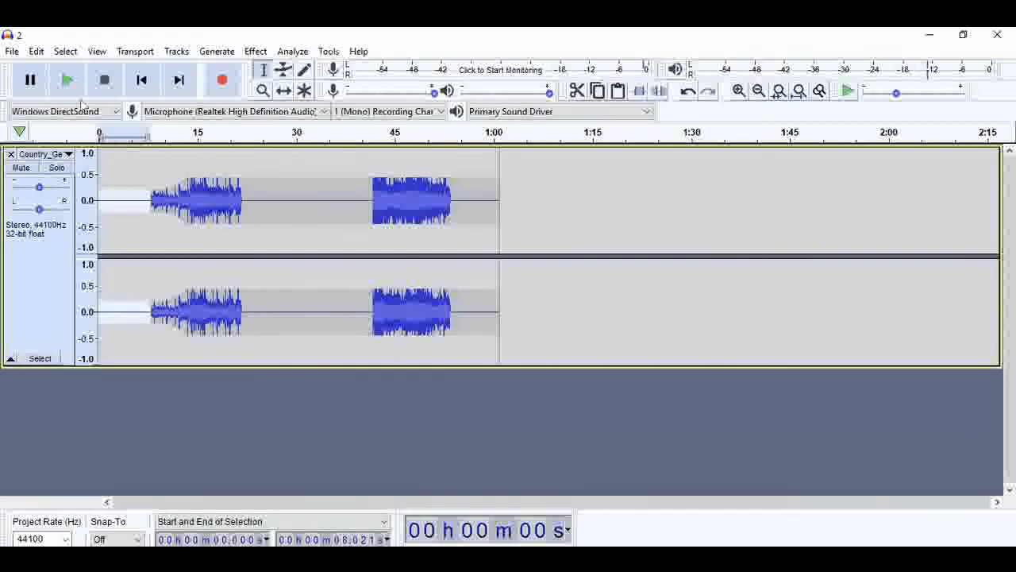
Play back the silenced first 8 seconds, and play the track from about 1 second into the following music.
left_click(68, 80)
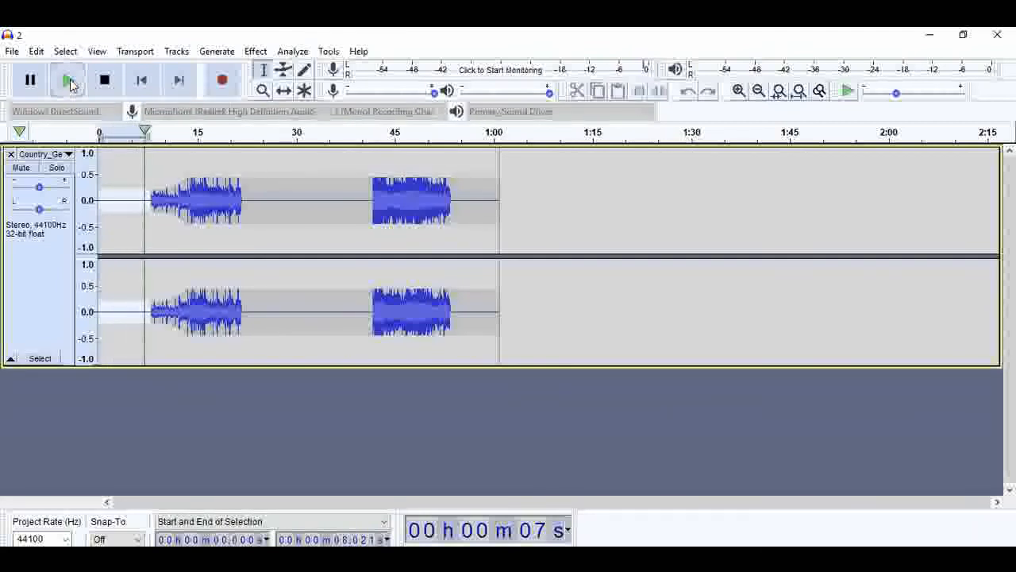
left_click(70, 84)
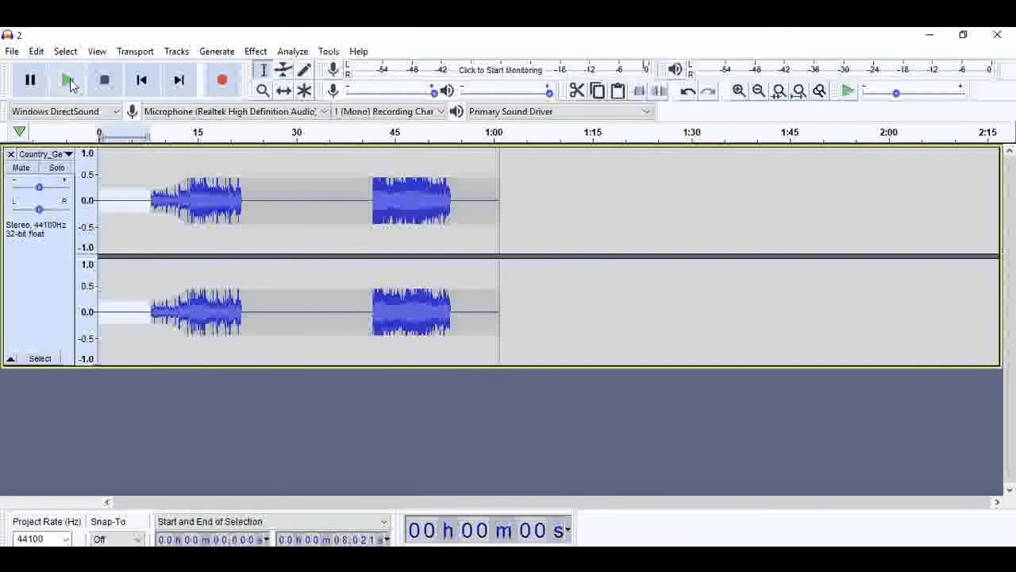
left_click(70, 84)
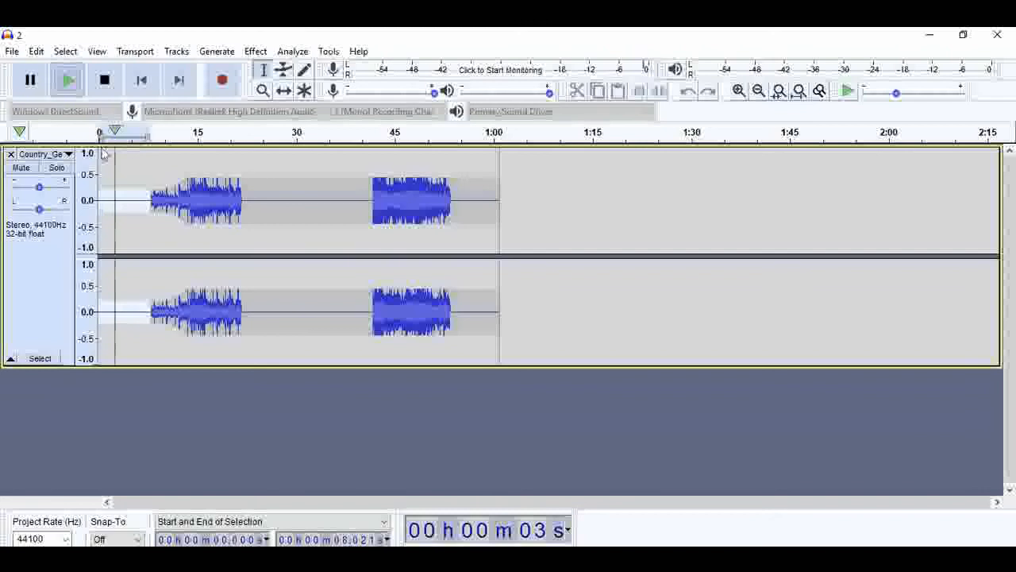
left_click(106, 200)
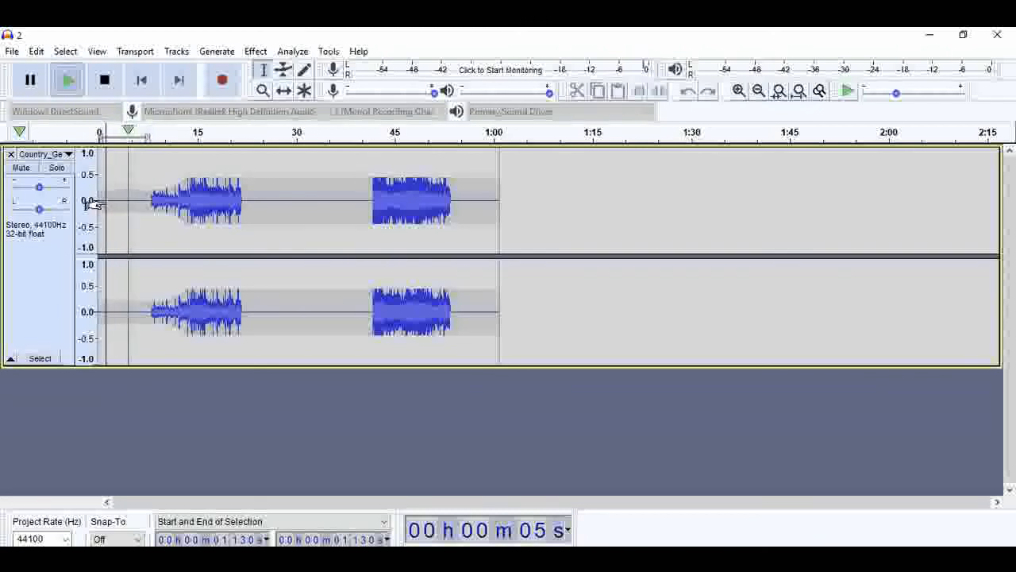
left_click(100, 132)
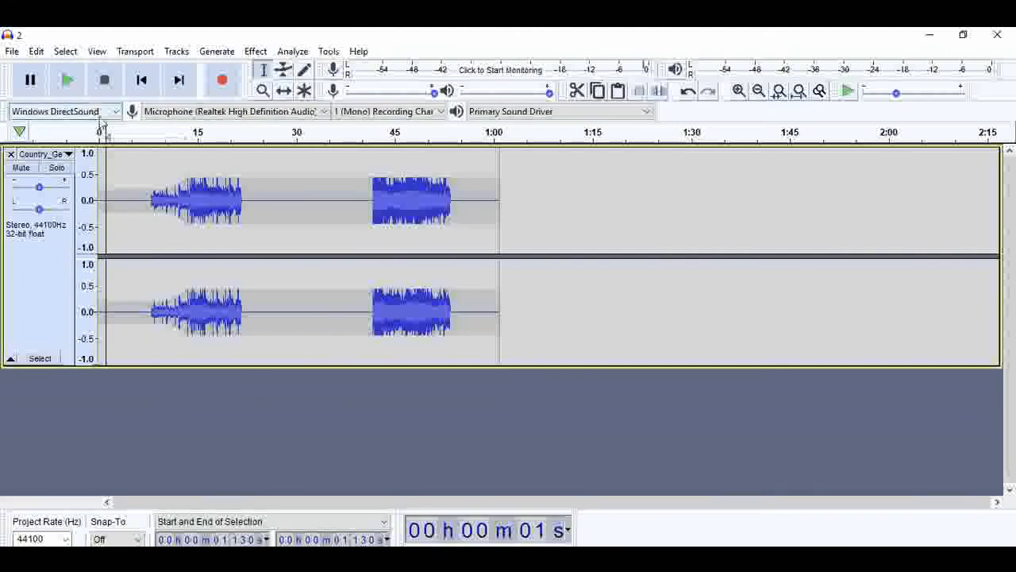
left_click(67, 81)
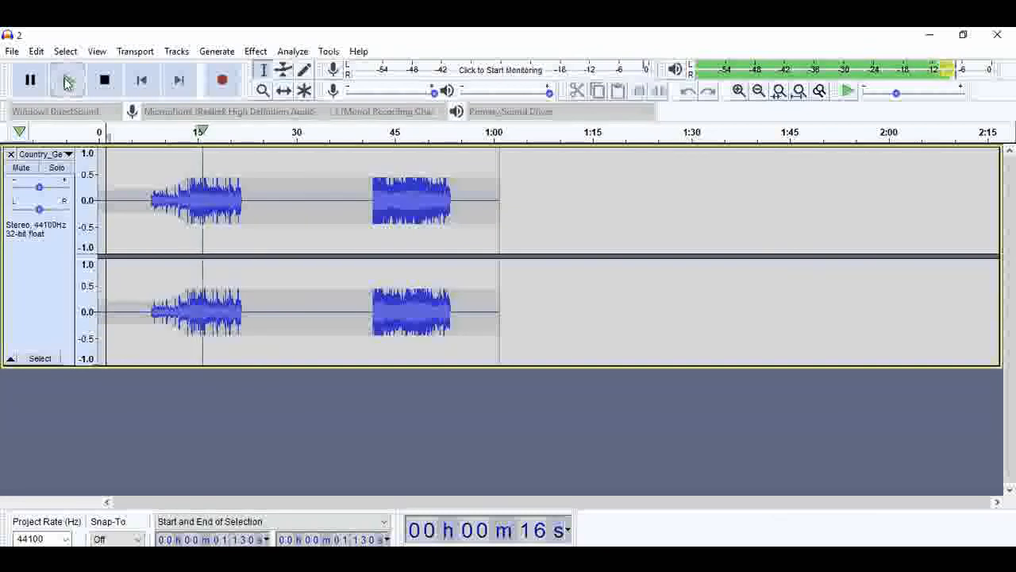
left_click(68, 83)
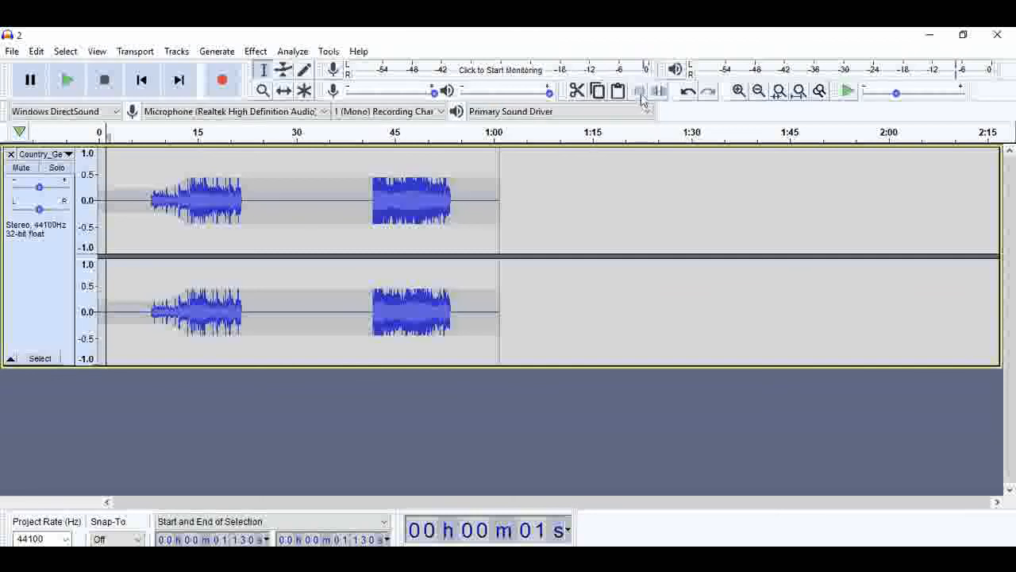
Trim away all audio outside the section from about 45 to 51 seconds.
left_click_drag(392, 185, 433, 187)
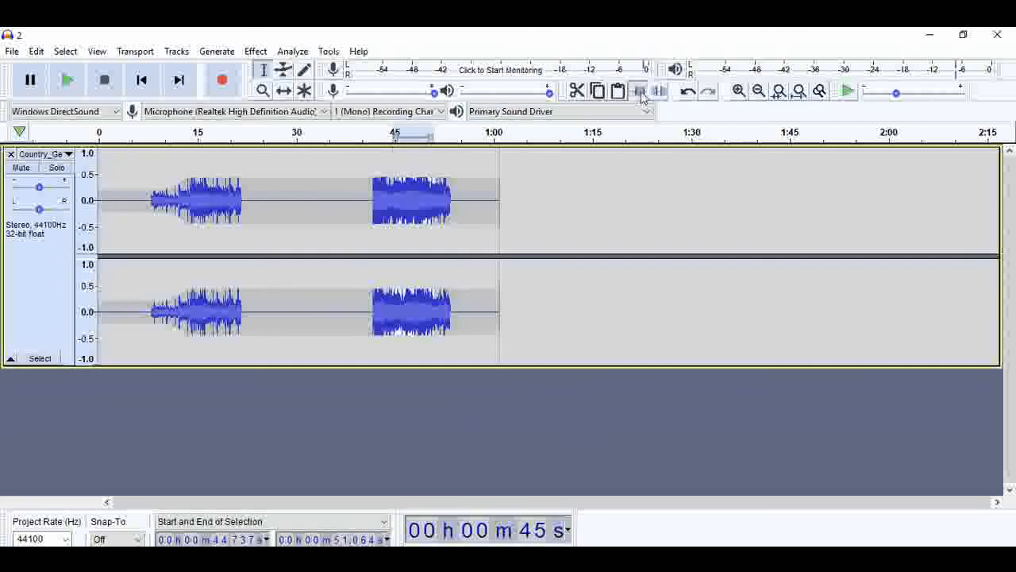
left_click(640, 92)
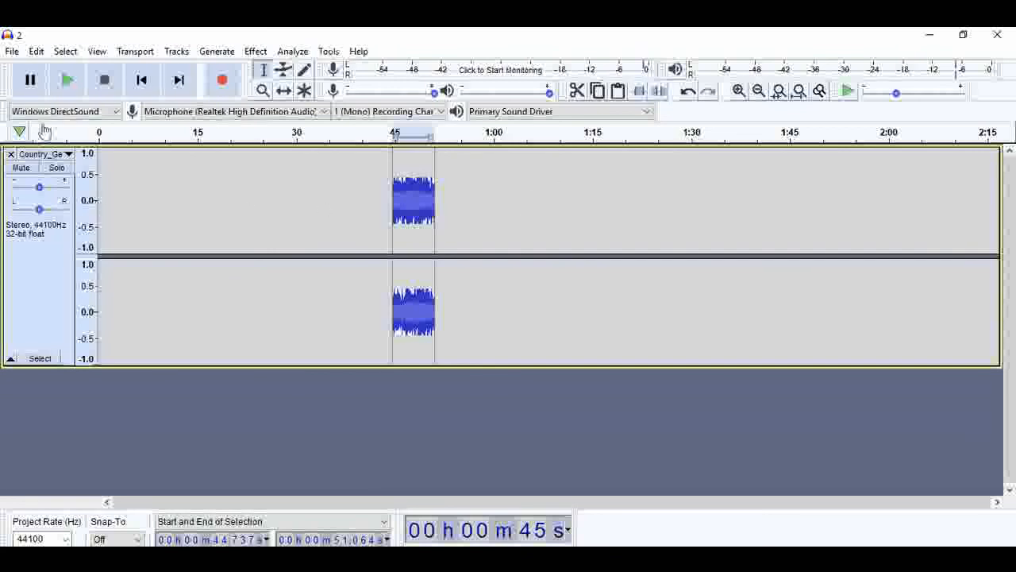
left_click(9, 52)
mouse_move(101, 172)
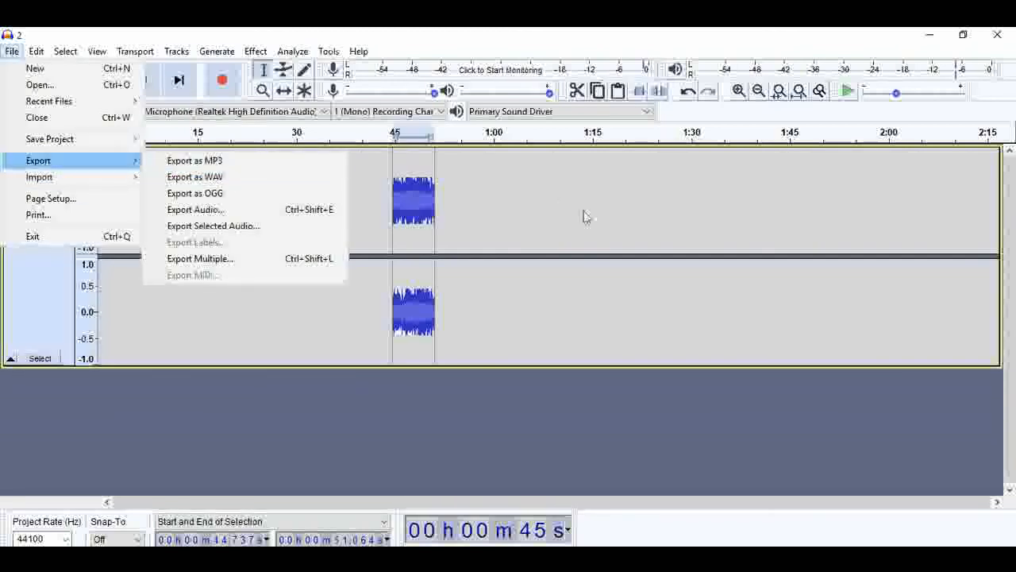
left_click(606, 216)
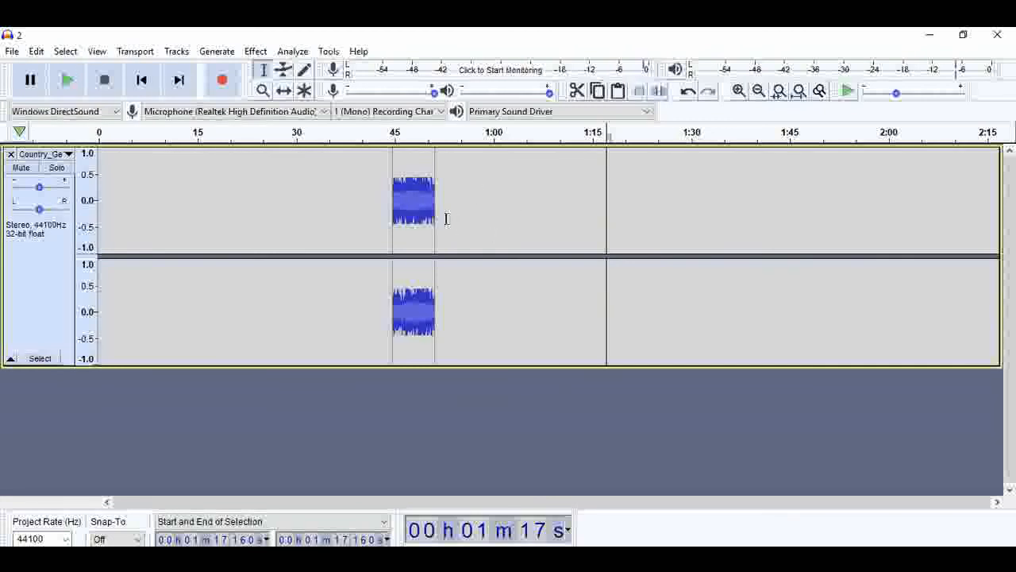
Move the remaining clip to the start of the timeline with the Time Shift tool.
left_click(284, 90)
left_click_drag(411, 191, 118, 186)
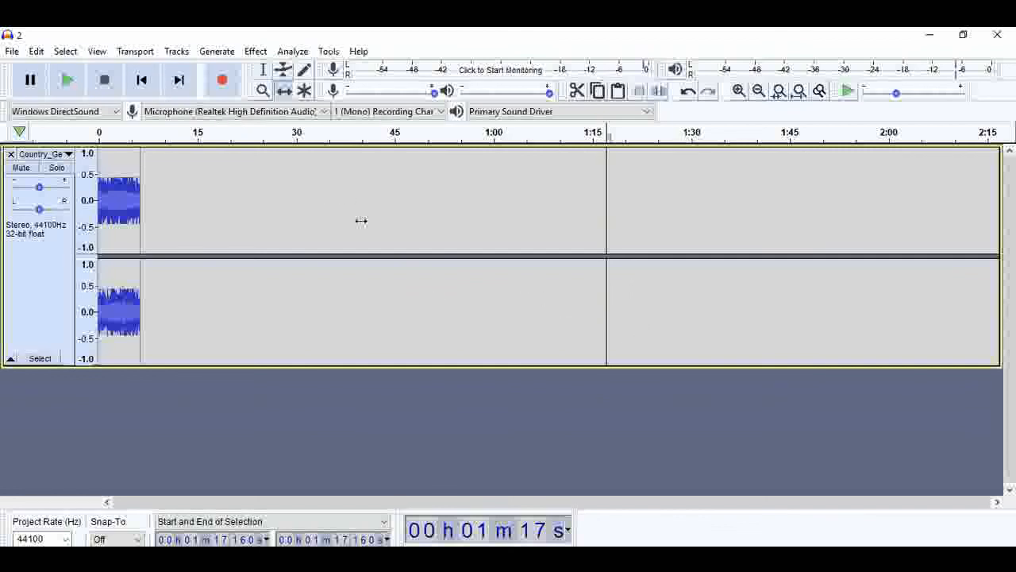
left_click(38, 53)
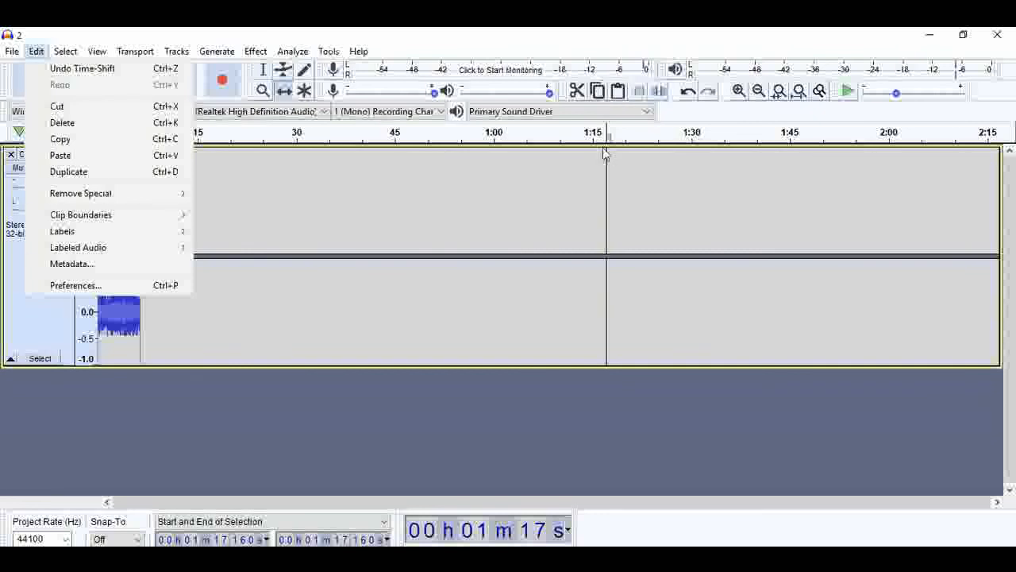
left_click(542, 205)
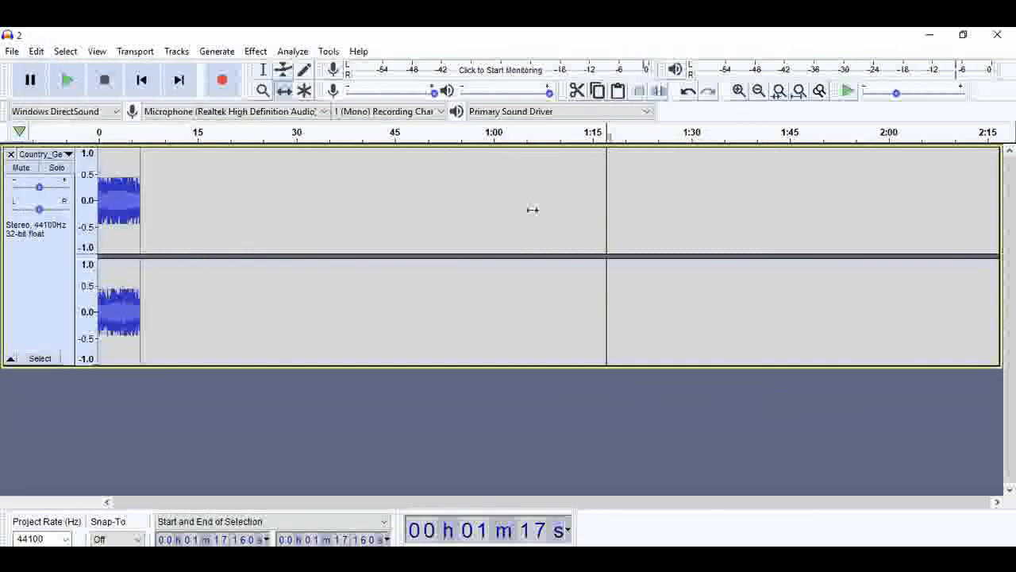